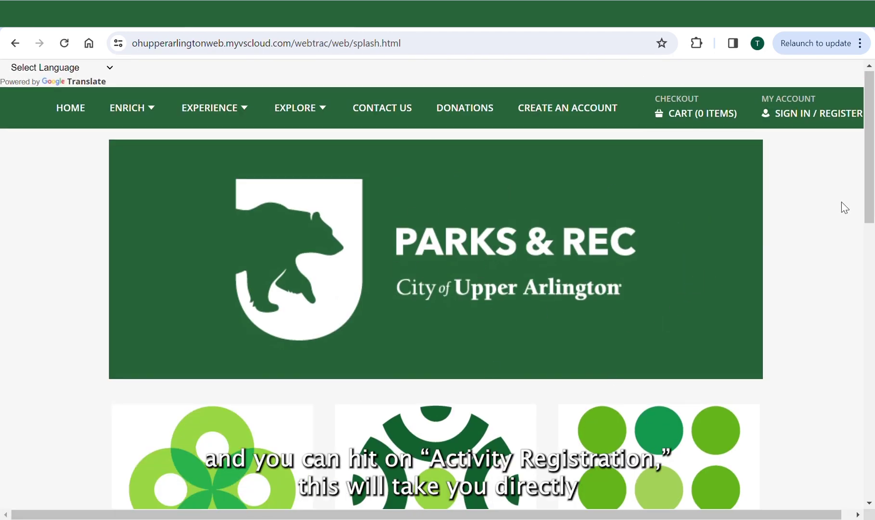
# Step: Log in to the WebTrac account by entering the username and the account password
pyautogui.moveTo(872, 178)
pyautogui.mouseDown()
pyautogui.moveTo(873, 184)
pyautogui.moveTo(871, 176)
pyautogui.mouseUp()
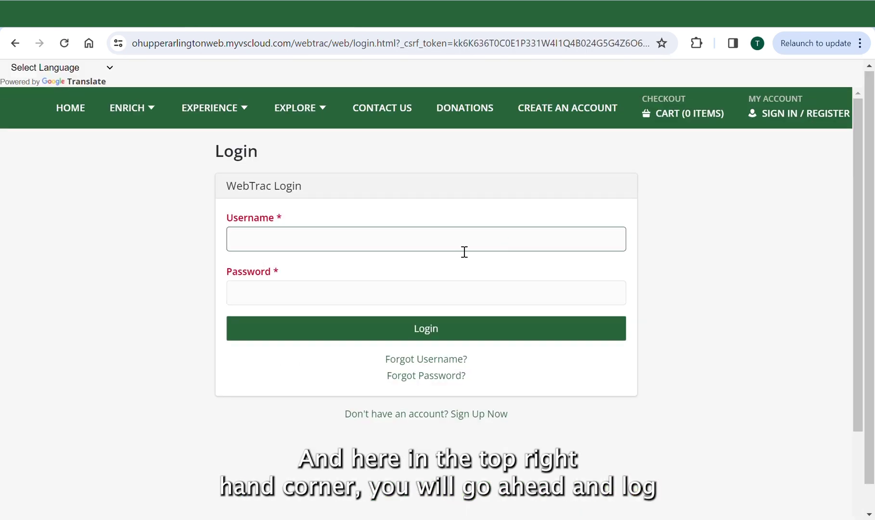
pyautogui.write('test')
pyautogui.press('Tab')
pyautogui.write('t')
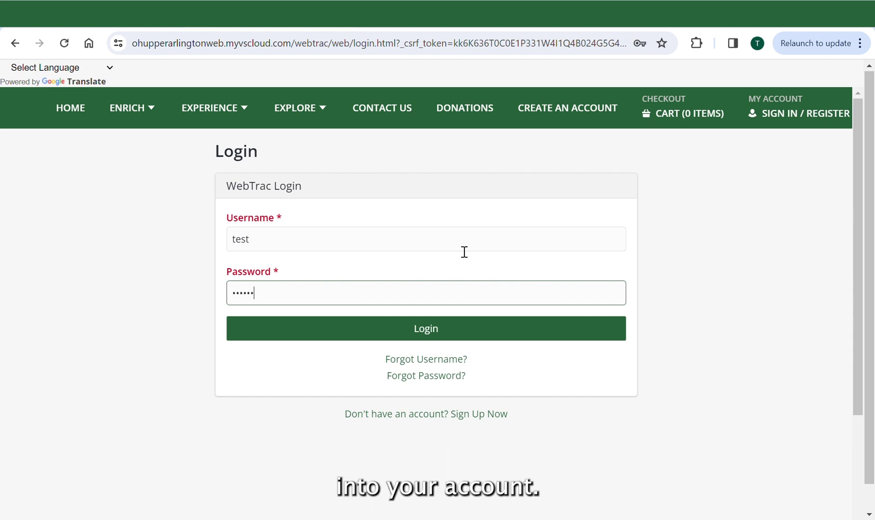
pyautogui.click(436, 337)
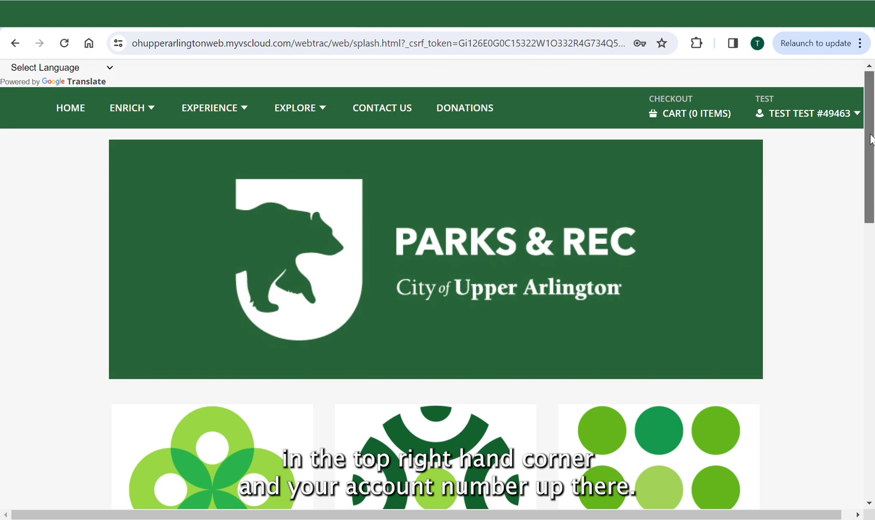
# Step: Search the activity registration catalogue for the keyword "silversneakers" and look over the listed classes
pyautogui.moveTo(872, 140); pyautogui.dragTo(872, 267)
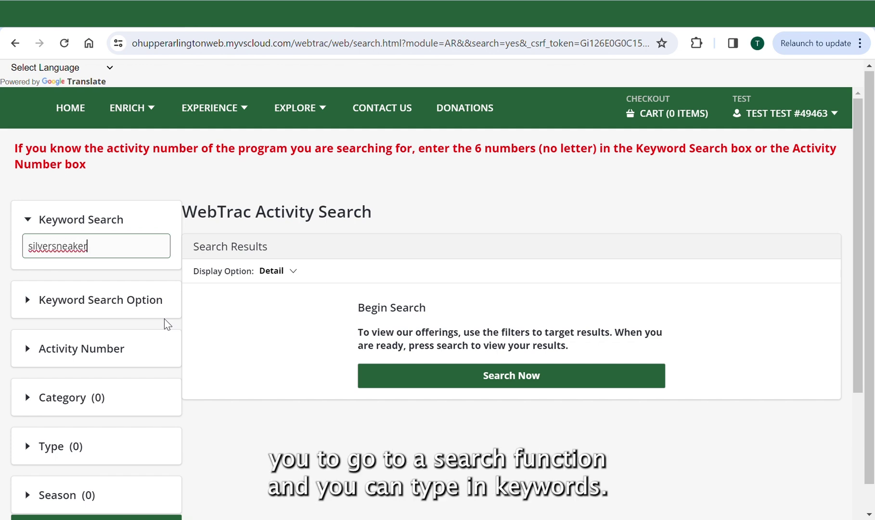
pyautogui.write('s')
pyautogui.press('Return')
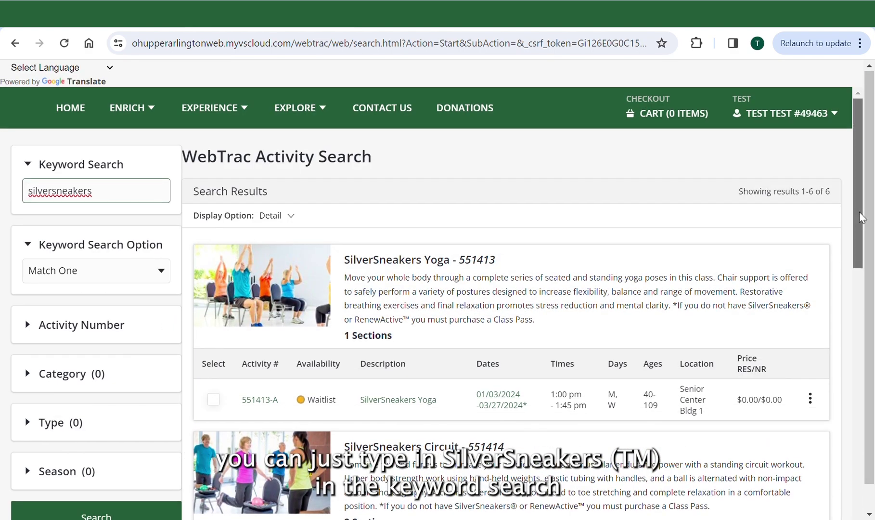
pyautogui.moveTo(862, 219); pyautogui.dragTo(833, 145)
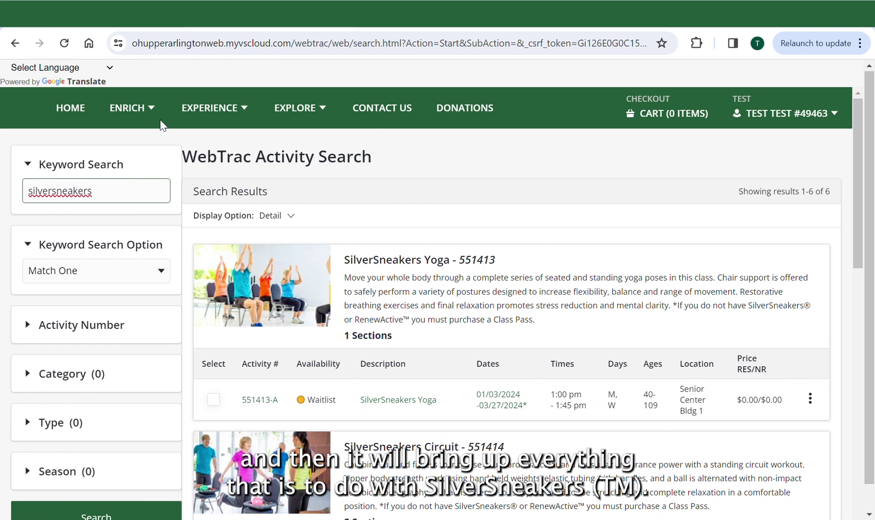
# Step: Return to the Parks & Rec home page and open the Winter Activity Guide flipbook
pyautogui.click(70, 110)
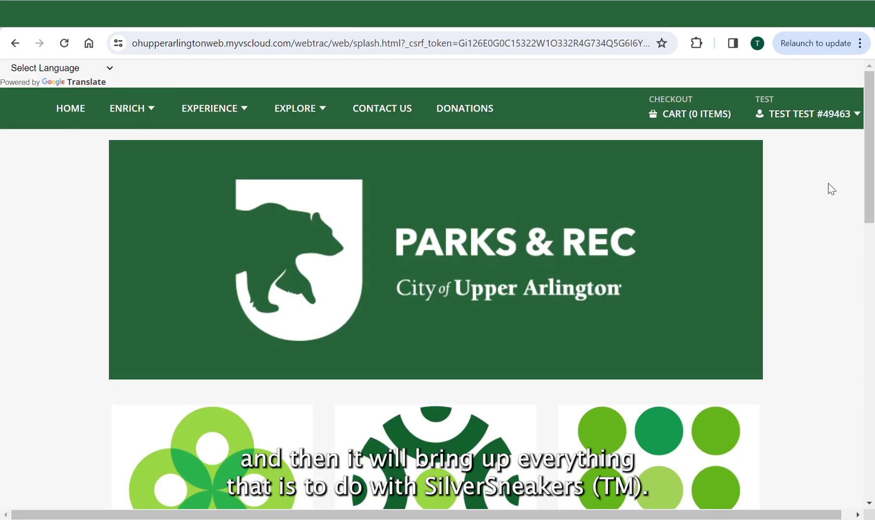
pyautogui.moveTo(867, 162); pyautogui.dragTo(873, 271)
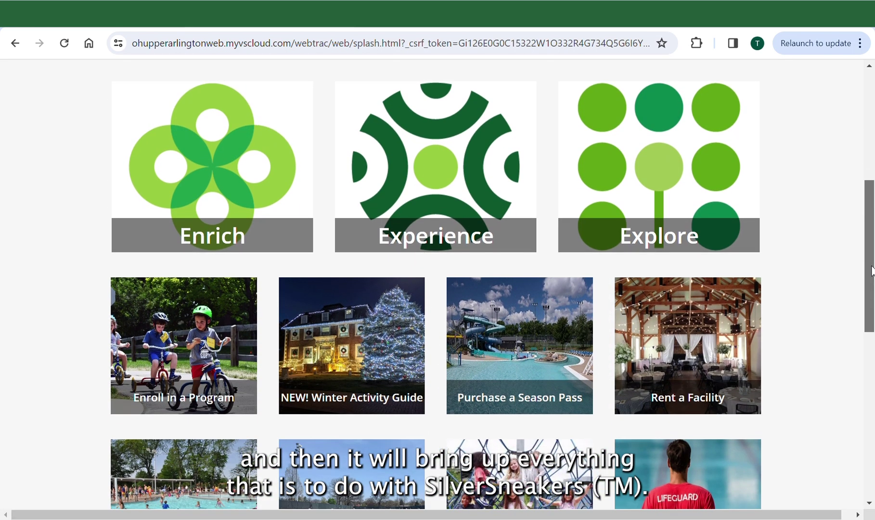
pyautogui.click(359, 354)
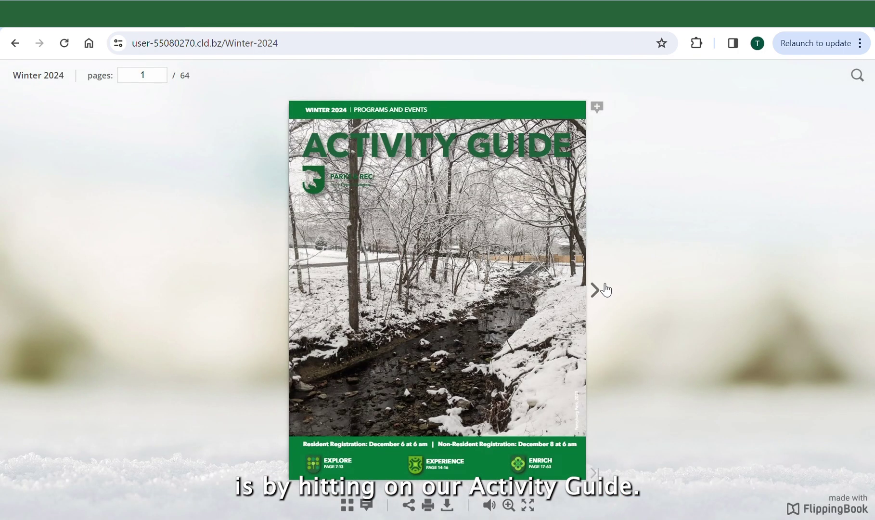
# Step: Leaf through the guide to pages 18-19 and open the registration link of Pre-K French Immersion
pyautogui.click(605, 287)
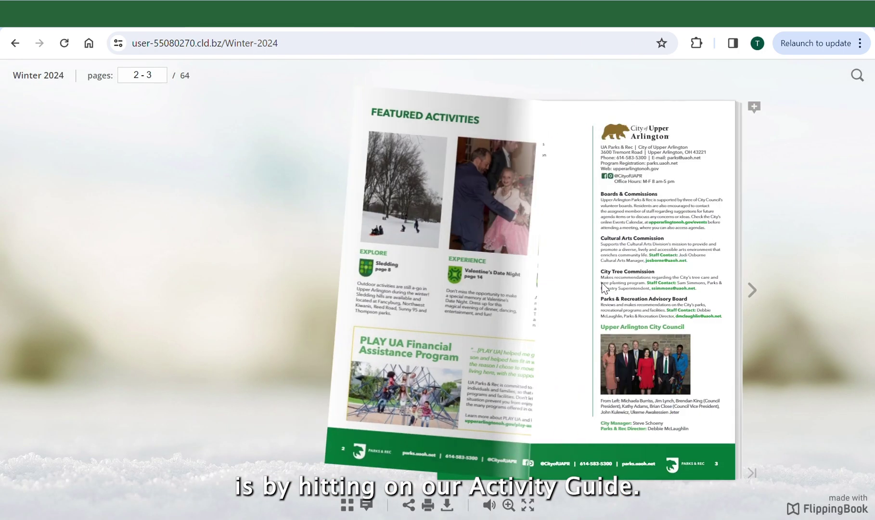
pyautogui.click(760, 293)
pyautogui.click(762, 294)
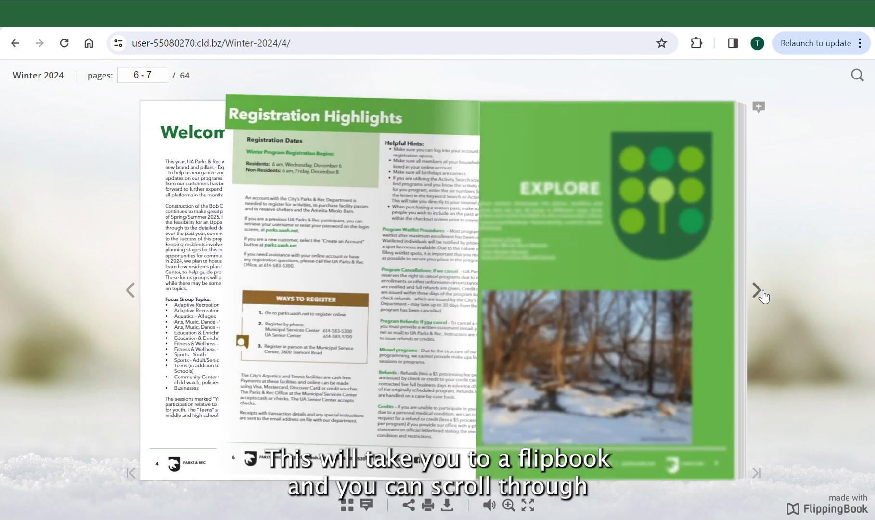
pyautogui.click(762, 294)
pyautogui.click(763, 295)
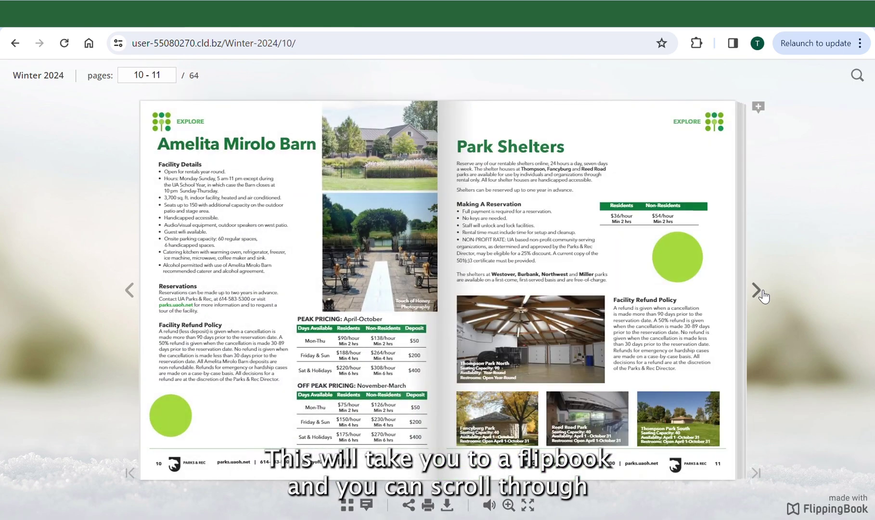
pyautogui.click(764, 295)
pyautogui.click(764, 296)
pyautogui.click(764, 296)
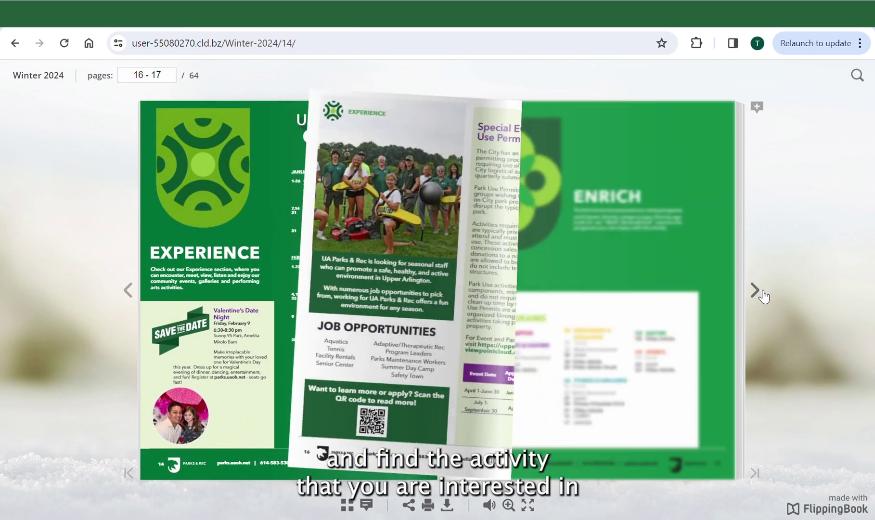
pyautogui.click(764, 296)
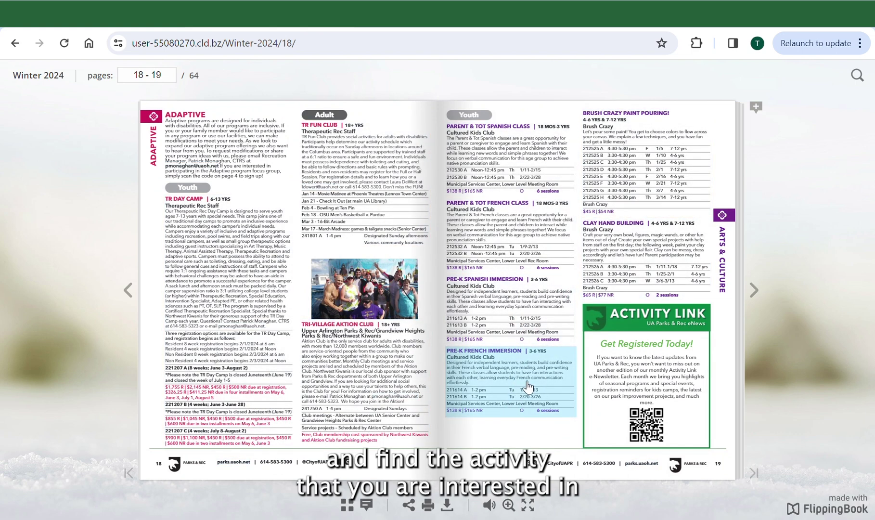
pyautogui.click(504, 365)
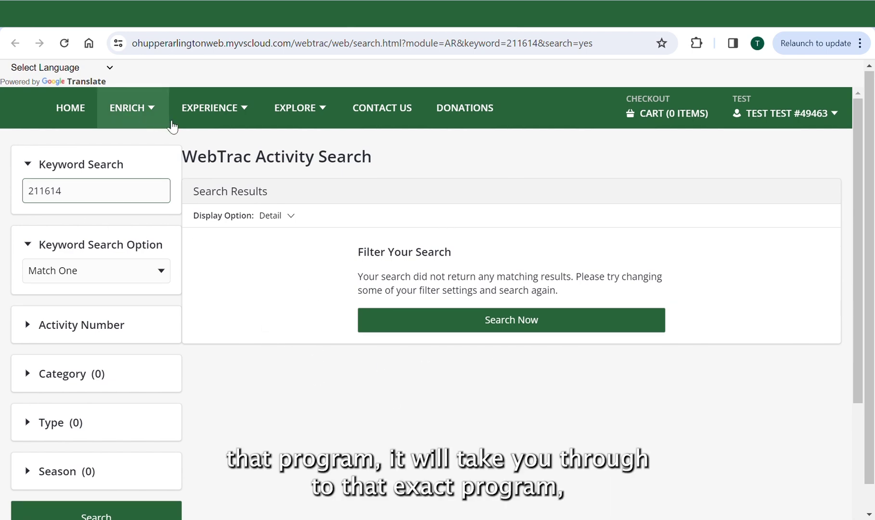
# Step: Go back to the home page and reopen the Winter Activity Guide
pyautogui.click(67, 122)
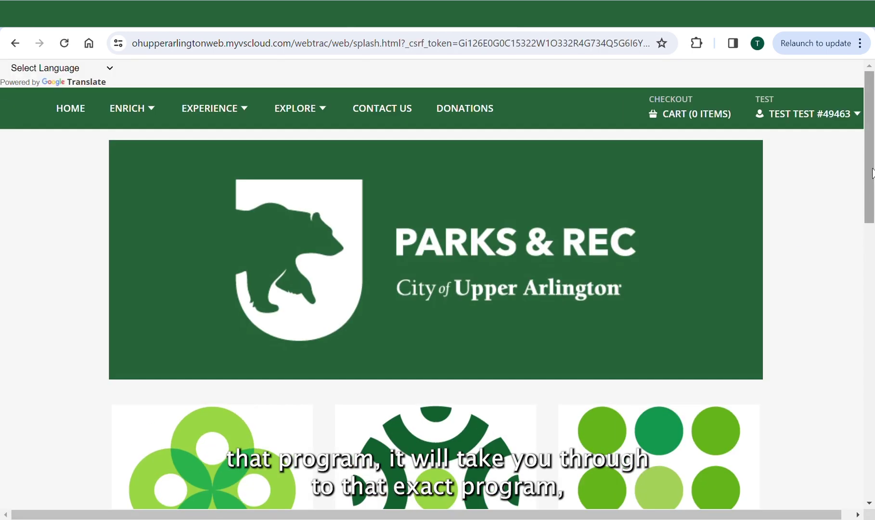
pyautogui.scroll(-5, 868, 242)
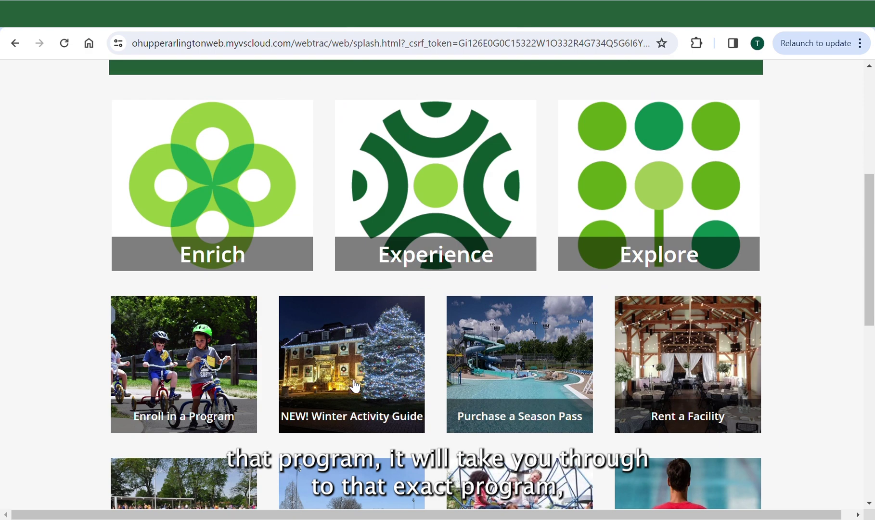
pyautogui.click(336, 378)
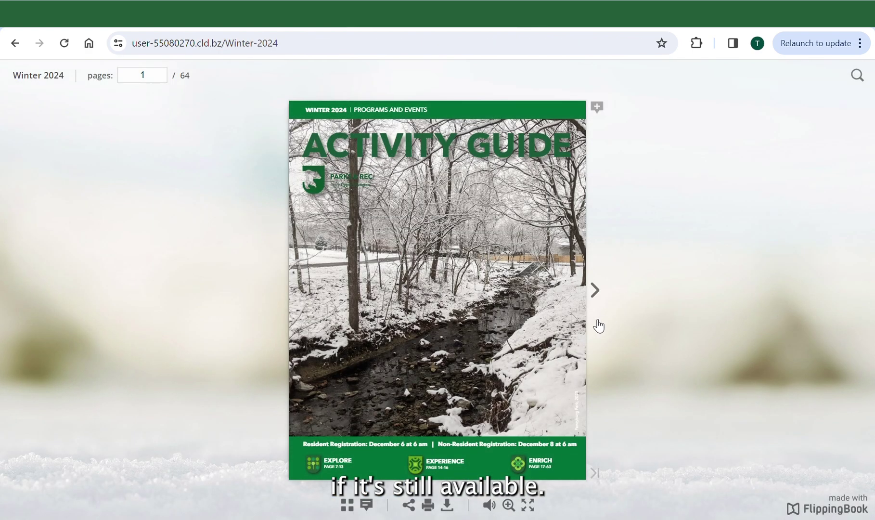
# Step: Leaf through the guide to pages 20-21 and open the registration link of Beginning Ballroom Dance
pyautogui.click(601, 294)
pyautogui.click(759, 295)
pyautogui.click(758, 294)
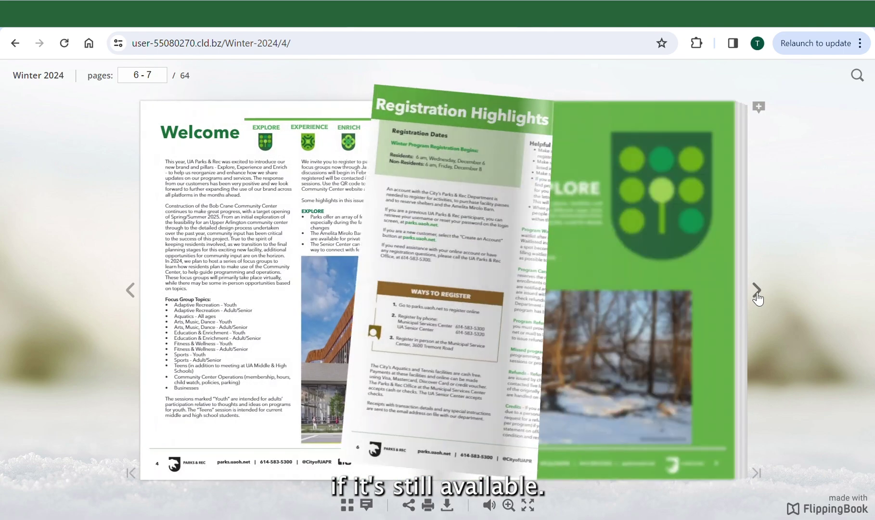
pyautogui.click(759, 295)
pyautogui.click(758, 295)
pyautogui.click(757, 294)
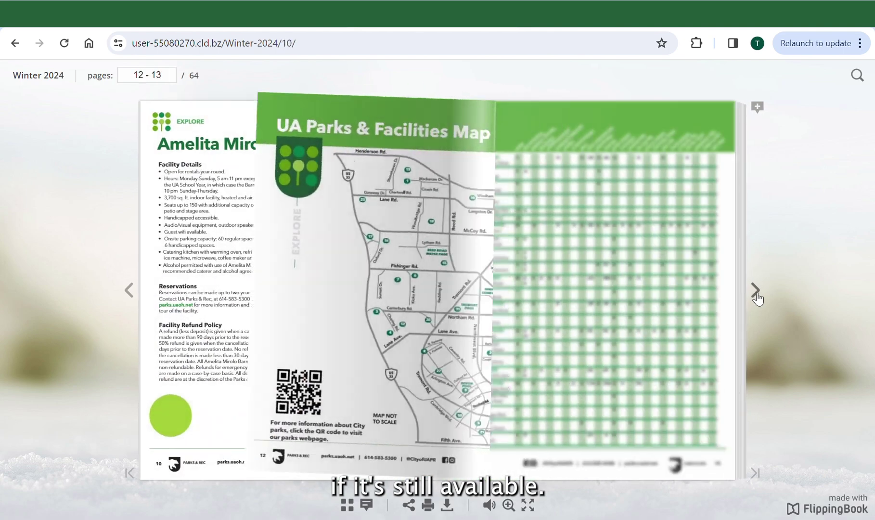
pyautogui.click(757, 293)
pyautogui.click(757, 294)
pyautogui.click(757, 293)
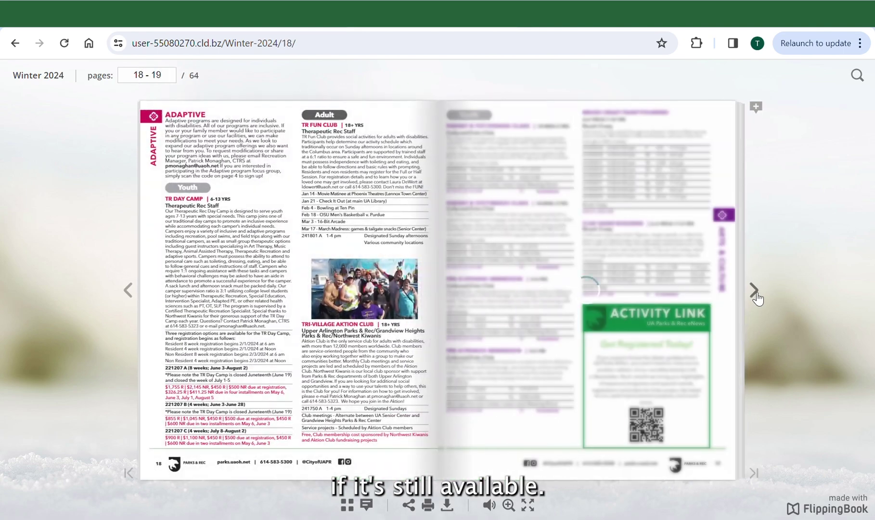
pyautogui.click(757, 294)
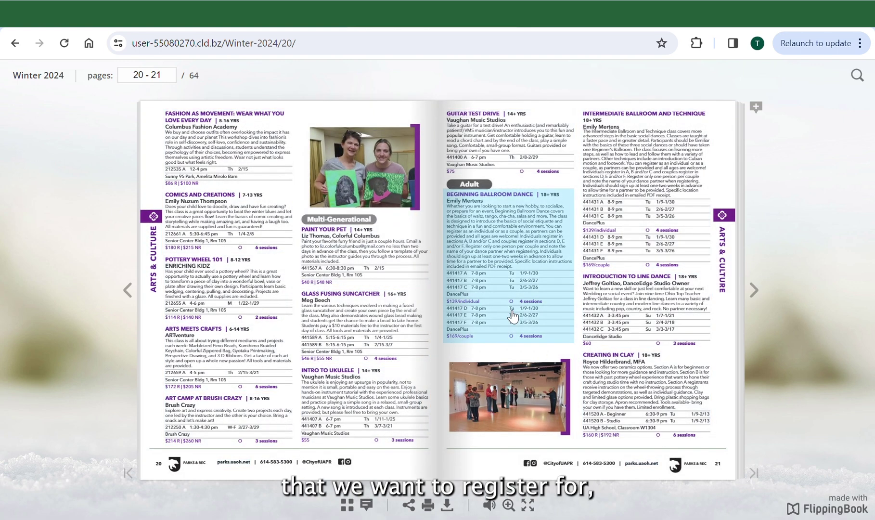
pyautogui.click(510, 316)
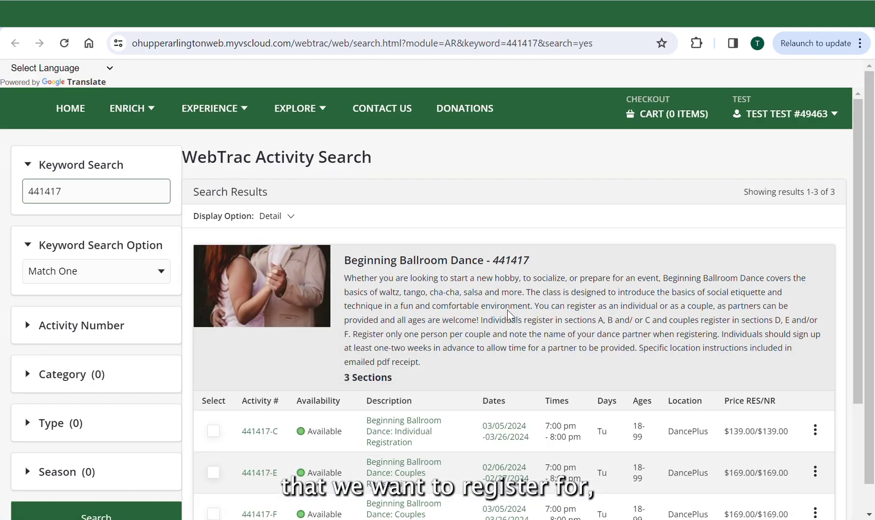
# Step: Select the Beginning Ballroom Dance couples section 441417-F starting 03/05/2024 and add it to the cart
pyautogui.moveTo(859, 181); pyautogui.dragTo(872, 245)
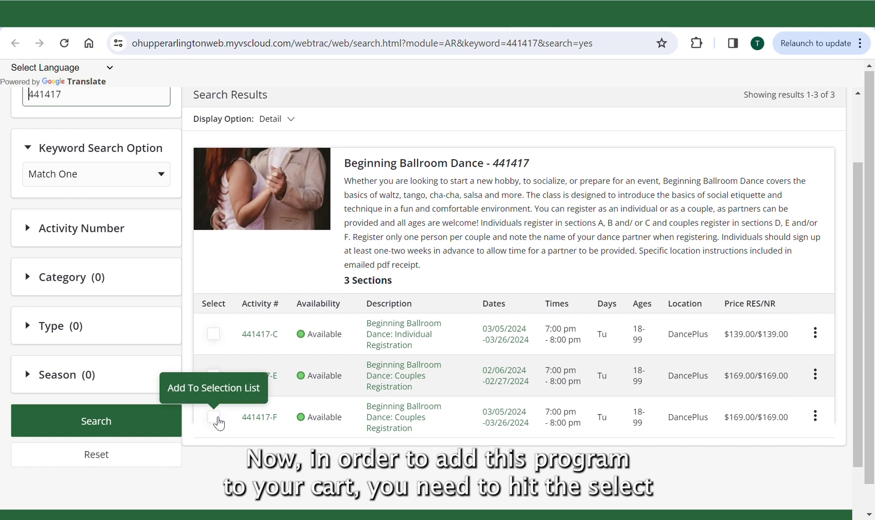
pyautogui.click(215, 419)
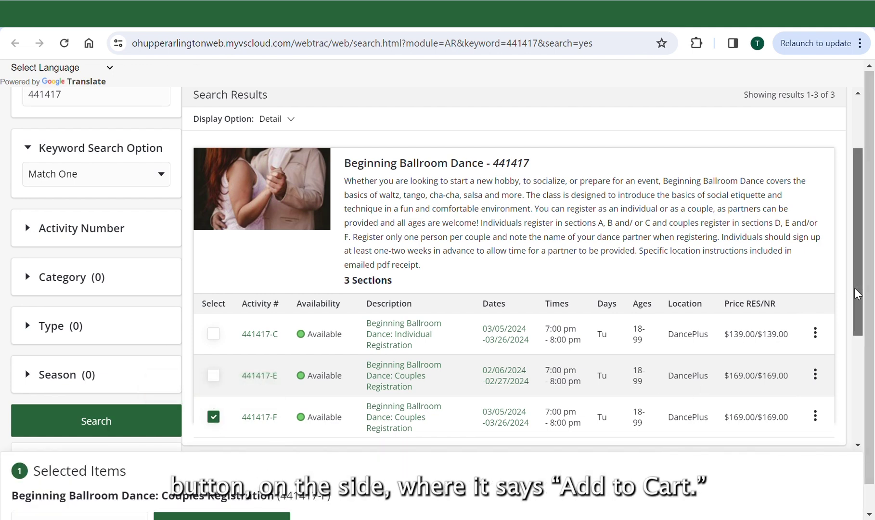
pyautogui.moveTo(859, 286); pyautogui.dragTo(862, 340)
pyautogui.scroll(-1, 872, 388)
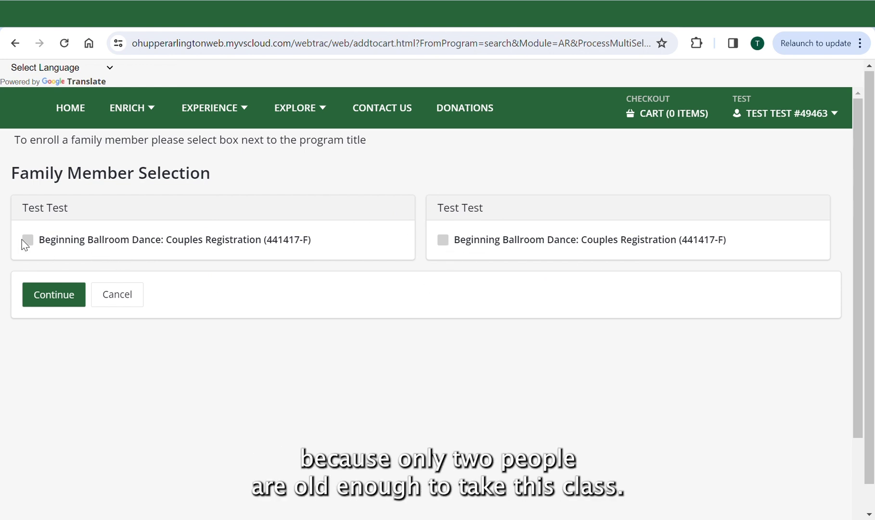
# Step: Choose only the first listed family member for the couples dance class and continue the enrollment
pyautogui.click(450, 245)
pyautogui.click(450, 245)
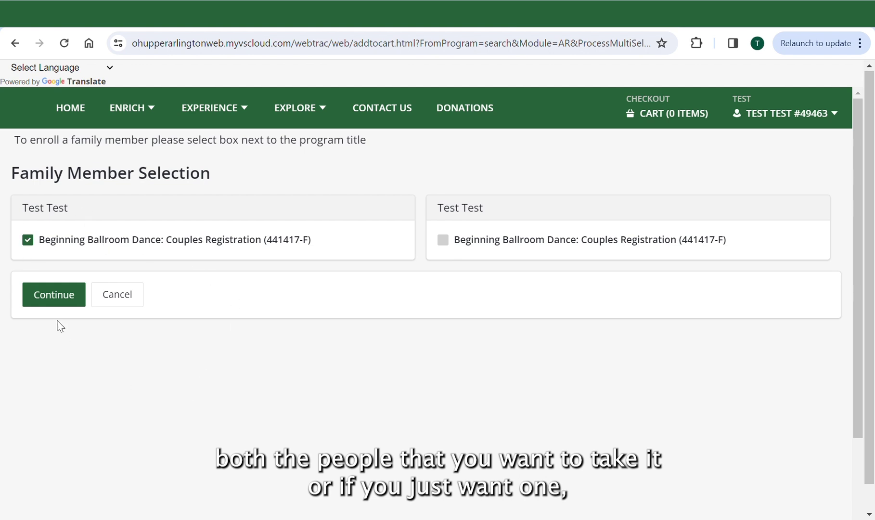
pyautogui.click(61, 301)
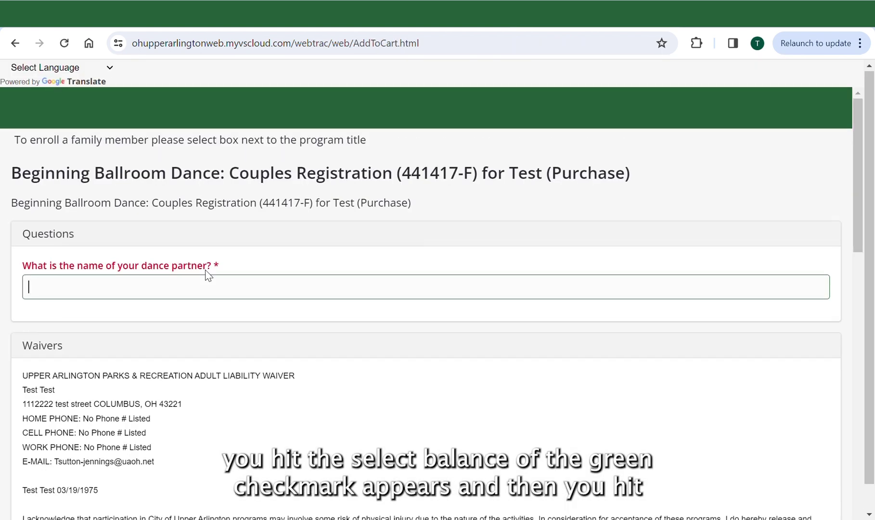
# Step: Fill in the dance partner's name, agree to the liability waiver and continue to the shopping cart
pyautogui.write('bob')
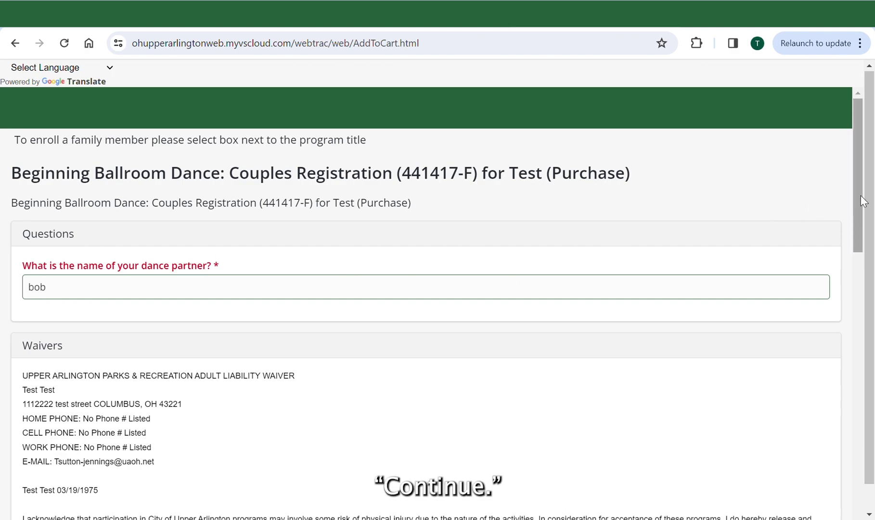
pyautogui.moveTo(861, 197); pyautogui.dragTo(872, 450)
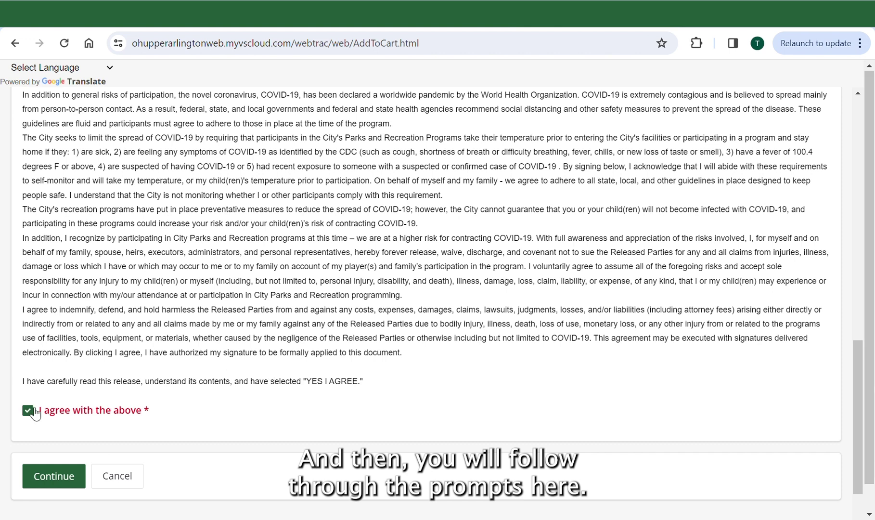
pyautogui.click(64, 474)
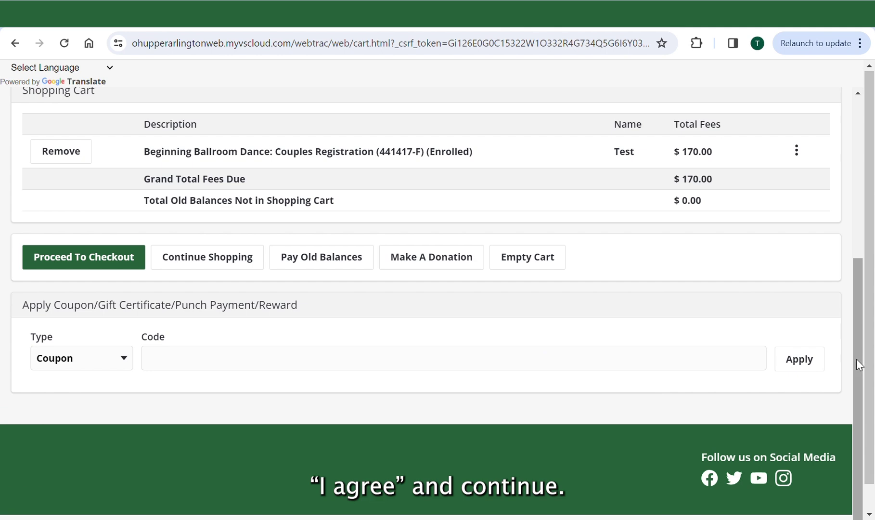
# Step: Proceed to checkout with the dance class and review the payment form through to its end
pyautogui.moveTo(857, 360); pyautogui.dragTo(858, 320)
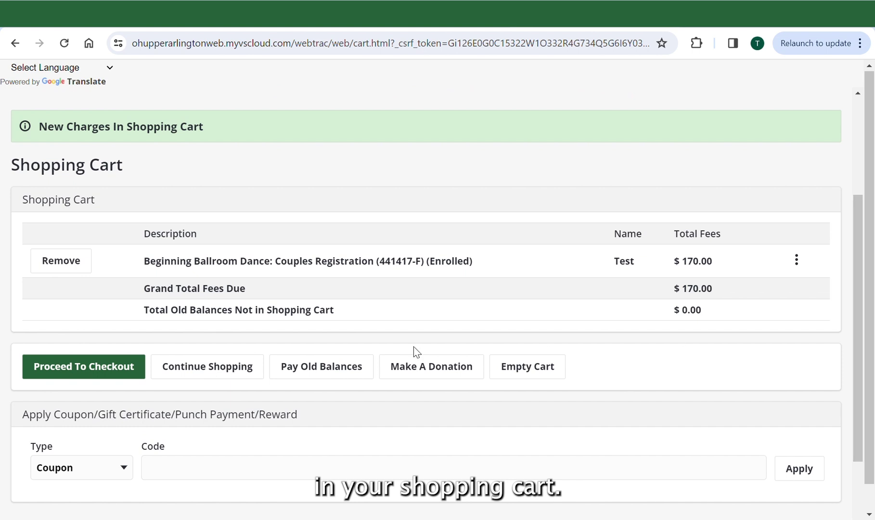
pyautogui.click(111, 377)
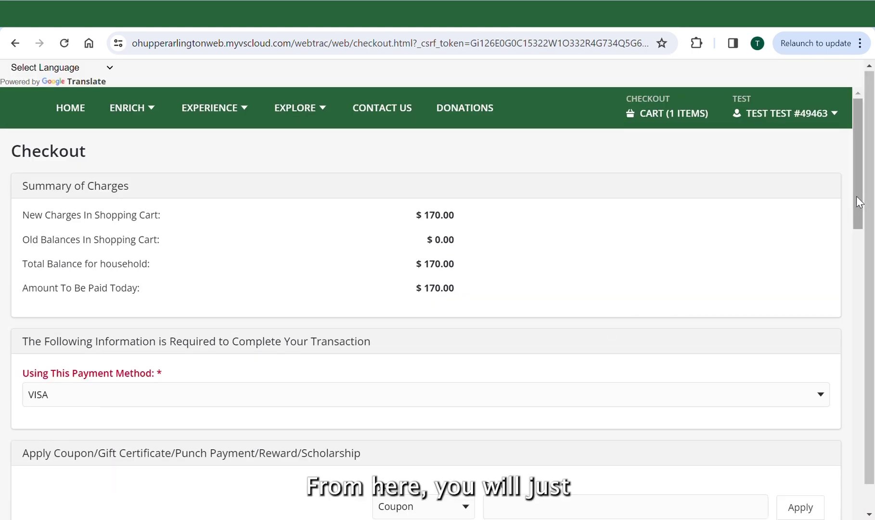
pyautogui.moveTo(857, 201); pyautogui.dragTo(870, 488)
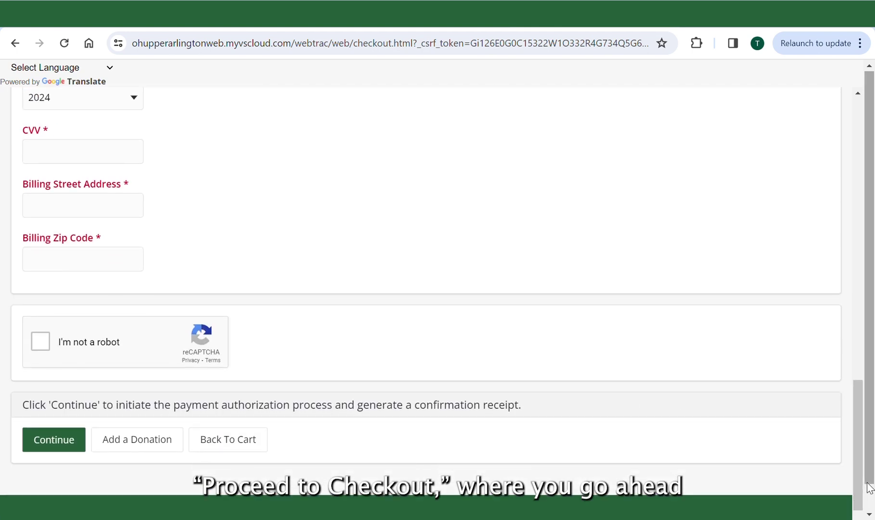